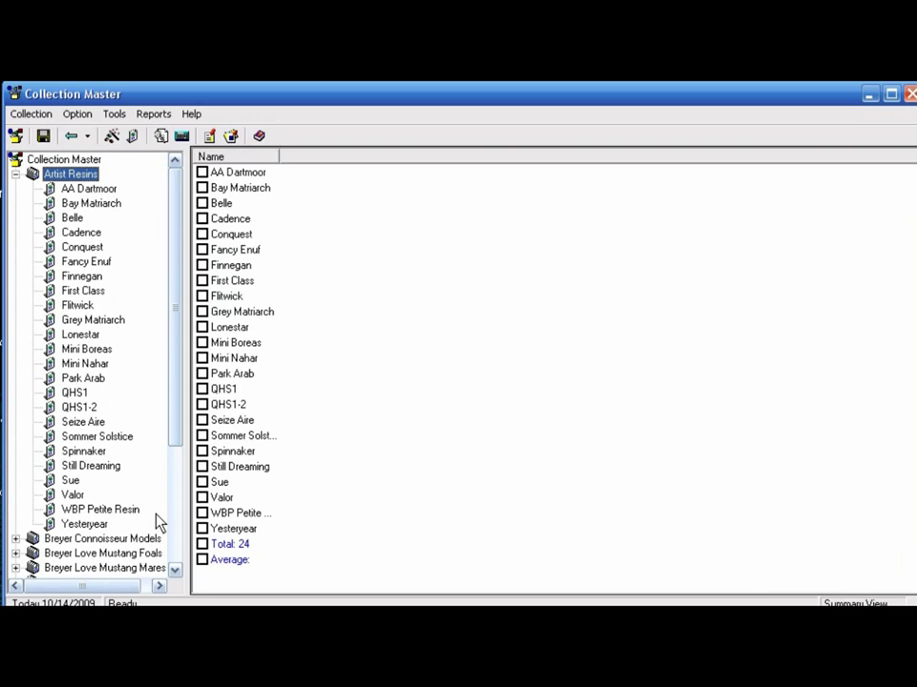
Select the QHS1 model in the Artist Resins collection to show its Bay appaloosa stallion photo
left_click(75, 392)
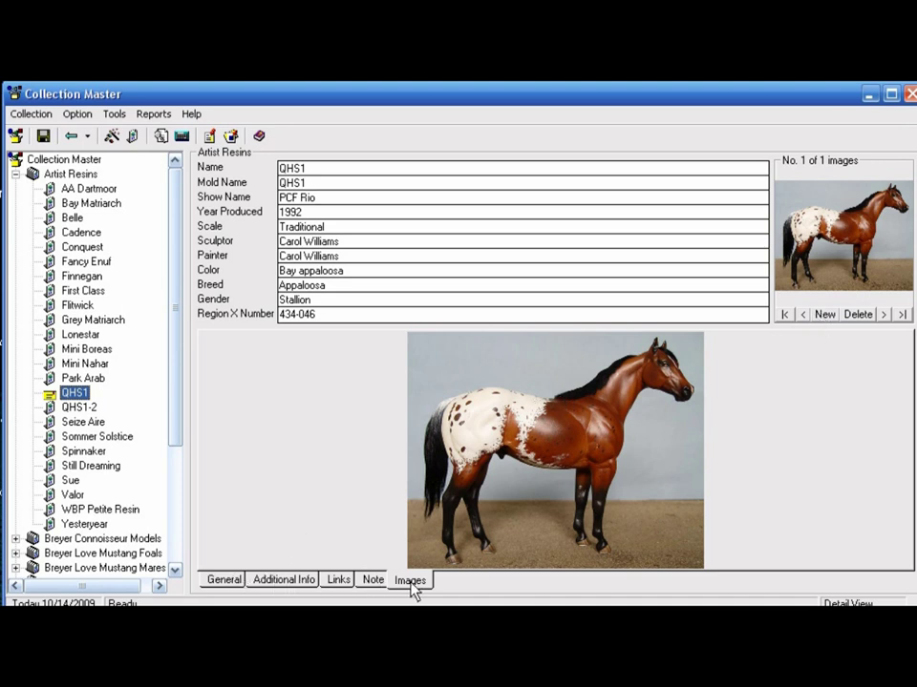
Show QHS1's General page: paid 1500.00 in Nov 2006, current 2500.00, location Curio
left_click(230, 582)
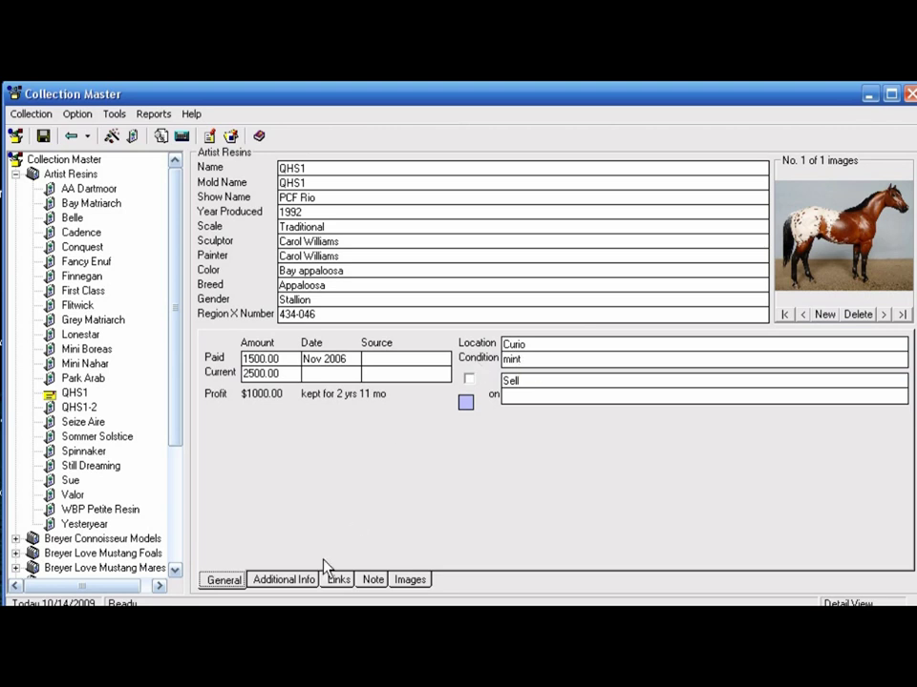
Page through QHS1's Additional Info, Links and Note tabs, return to Images, and collapse Artist Resins
left_click(299, 579)
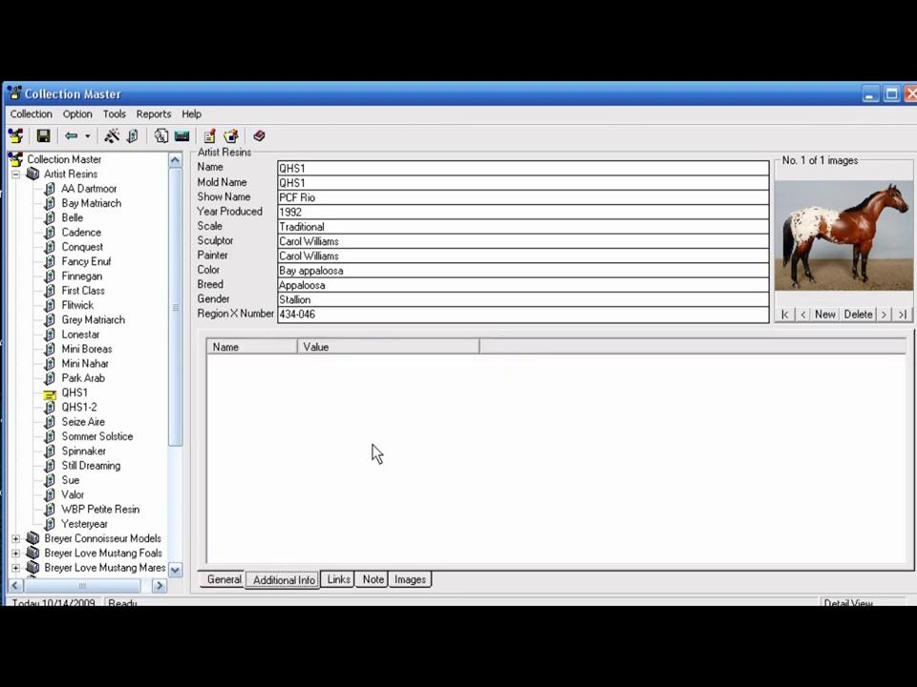
left_click(339, 582)
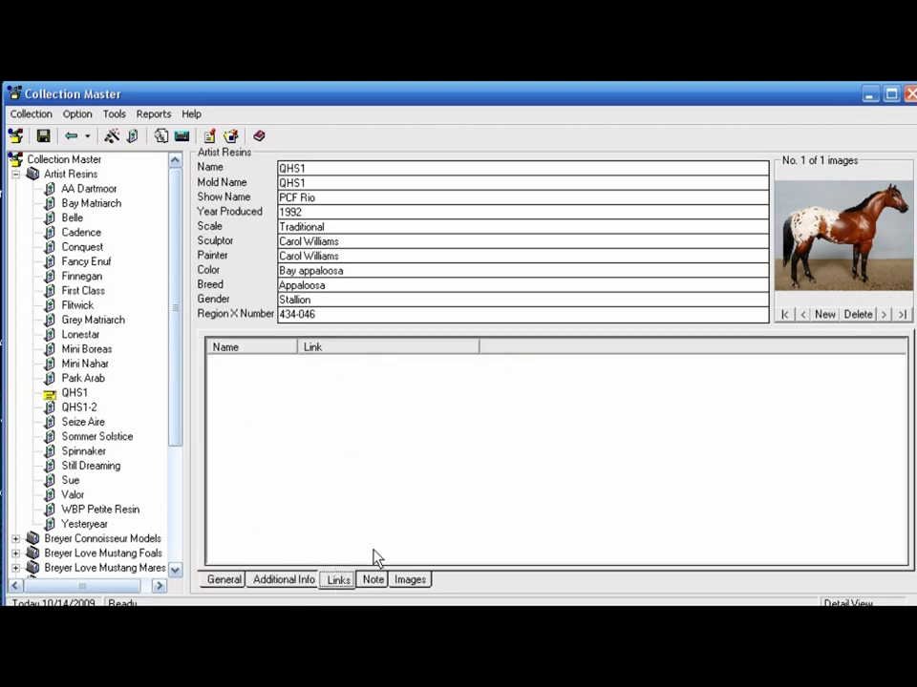
left_click(373, 580)
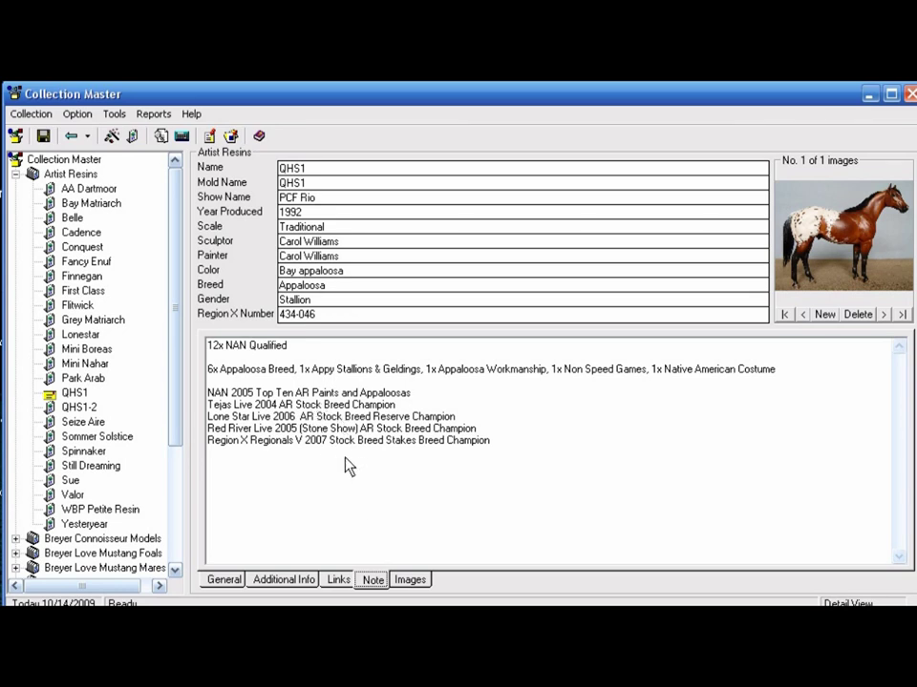
left_click(410, 580)
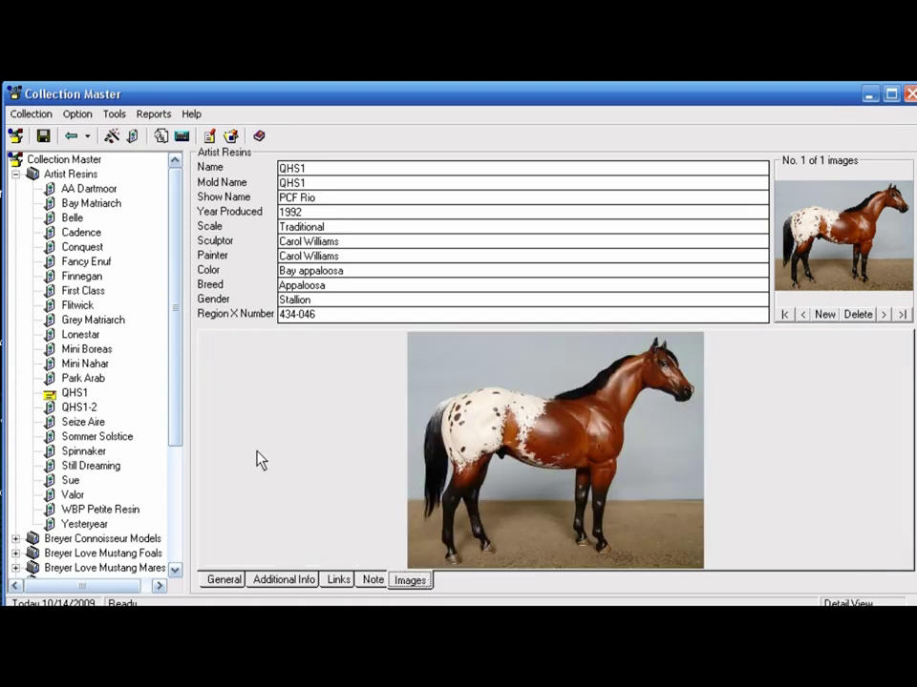
left_click(15, 174)
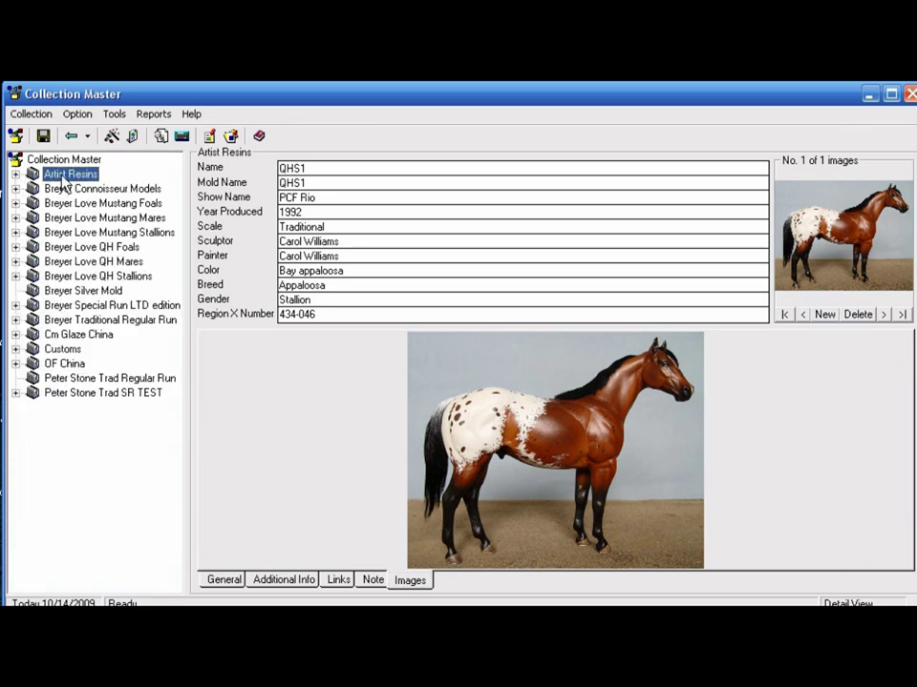
Expand the 17-model Peter Stone Trad SR TEST collection and select Gabriel, the bay metallic pinto stallion
left_click(133, 394)
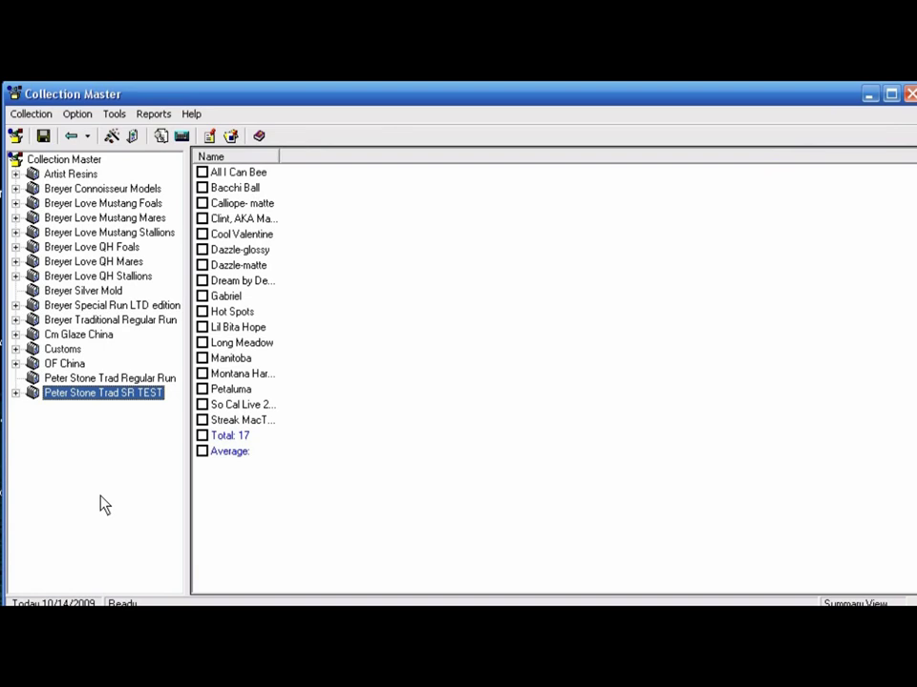
left_click(15, 393)
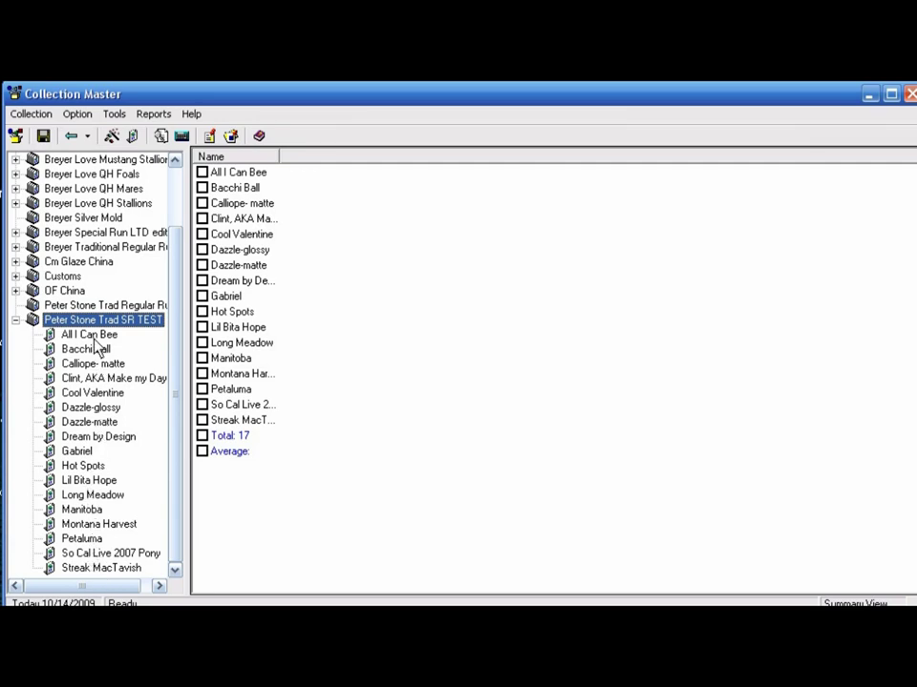
left_click(76, 451)
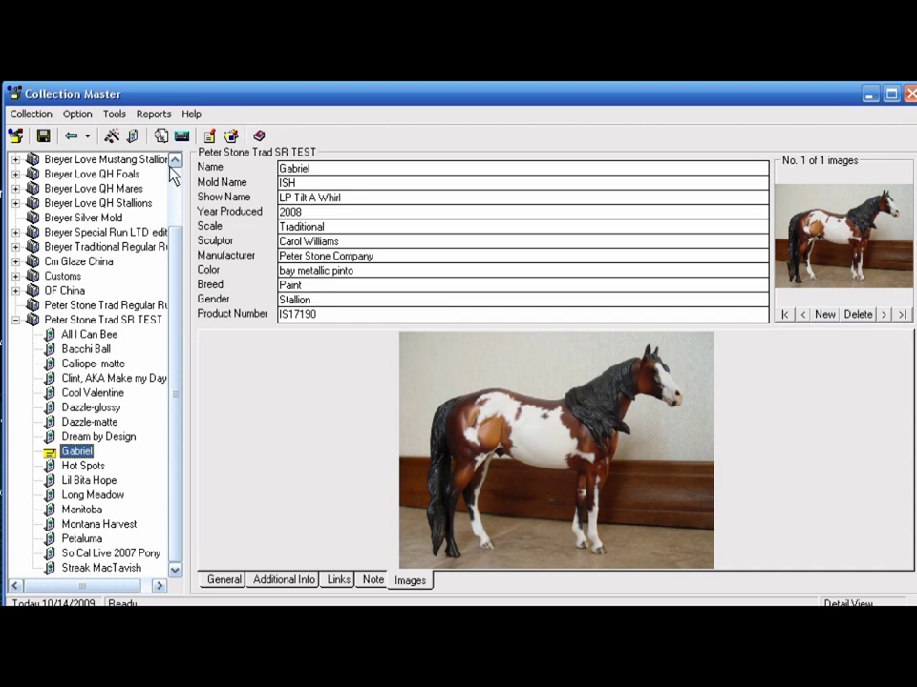
Preview Gabriel's Current Item Report, enlarged to show the photo, financials (paid 200.00, profit $150.00) and note
left_click(152, 115)
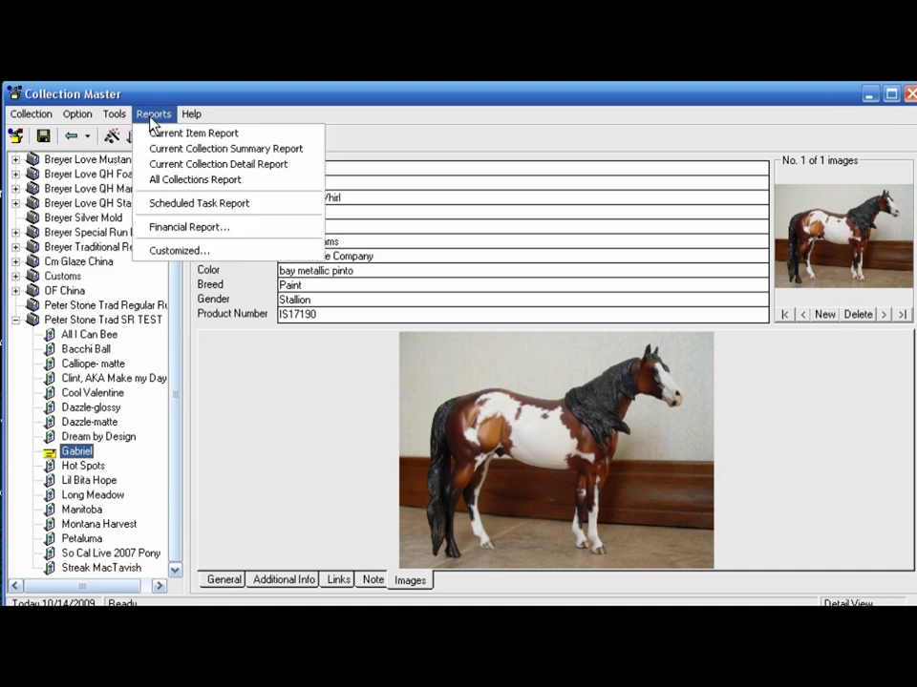
left_click(157, 132)
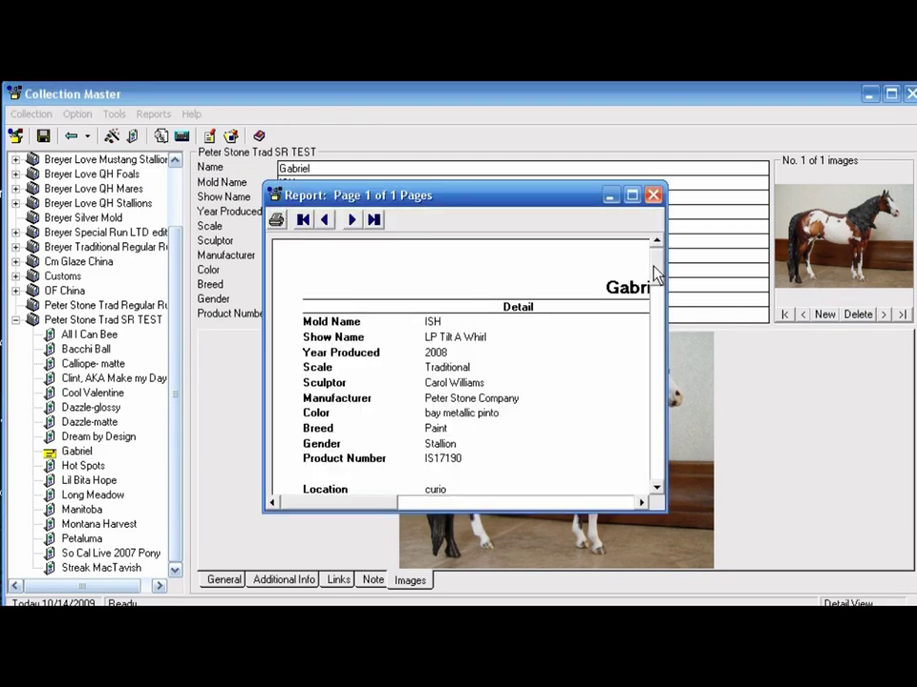
left_click_drag(668, 277, 916, 277)
left_click_drag(698, 205, 524, 160)
left_click_drag(756, 469, 786, 471)
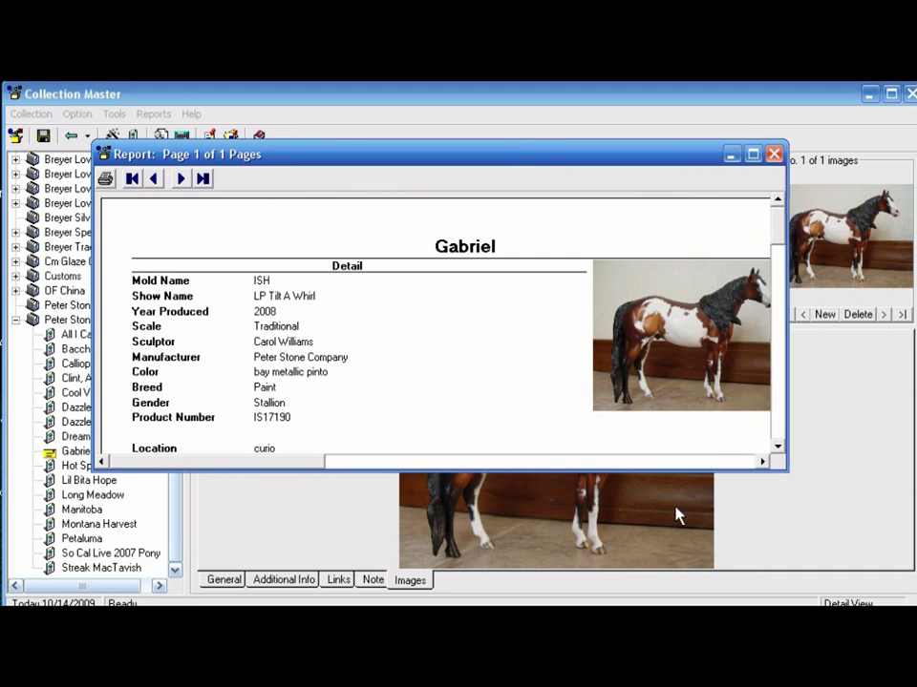
left_click_drag(696, 472, 712, 588)
left_click_drag(781, 256, 779, 312)
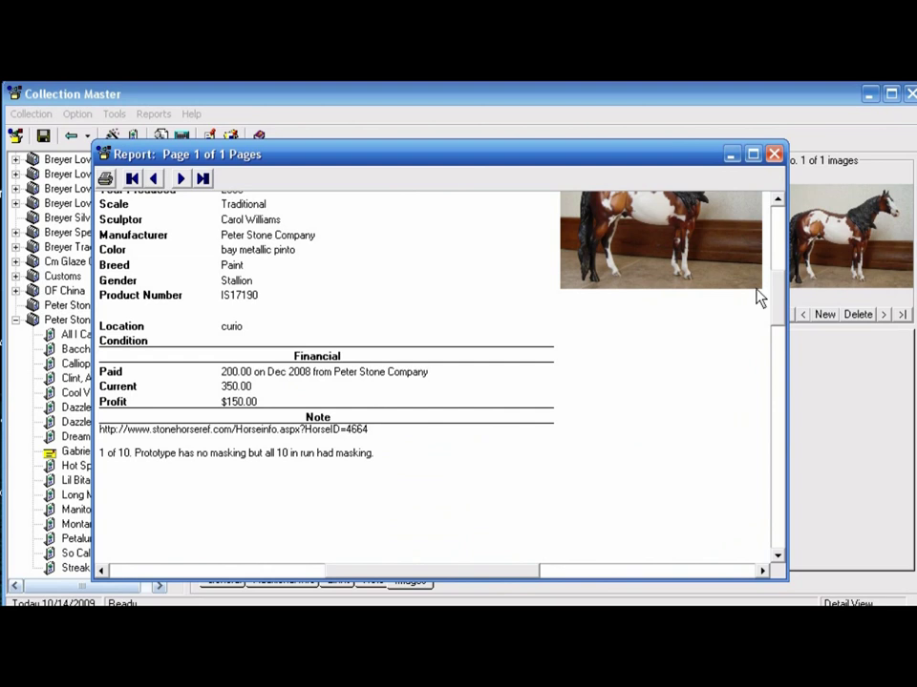
left_click_drag(779, 304, 785, 238)
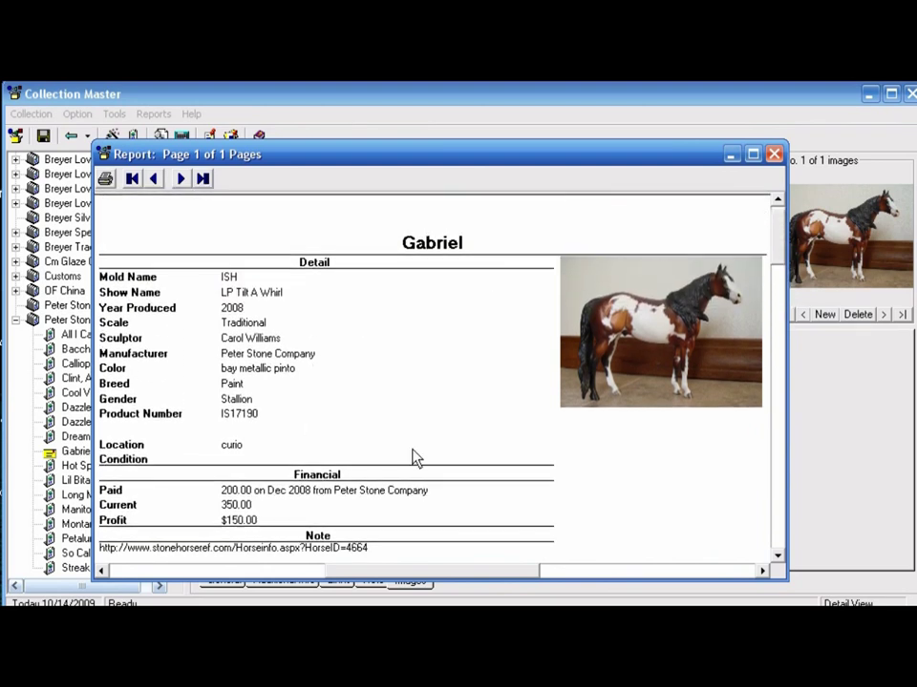
Preview the Peter Stone Trad SR TEST summary report, widened to show the Profit column
left_click(773, 154)
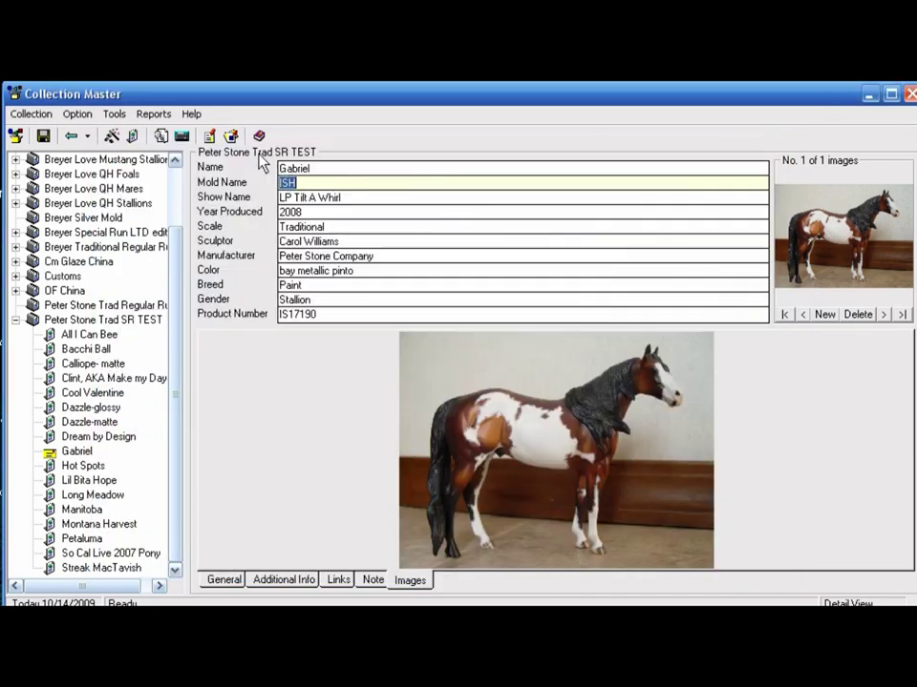
left_click(140, 115)
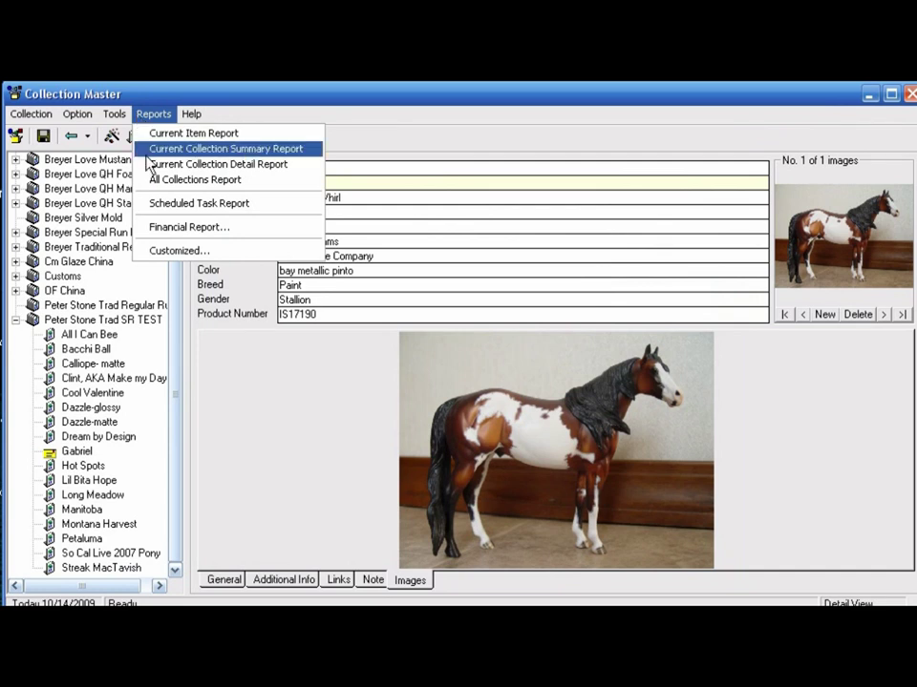
left_click(149, 152)
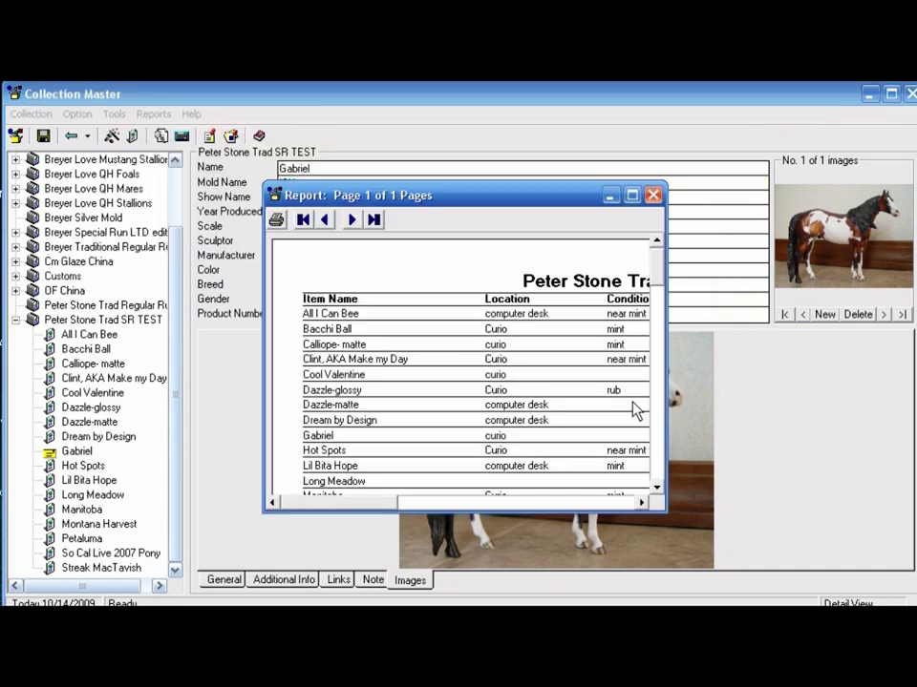
left_click_drag(666, 411, 866, 411)
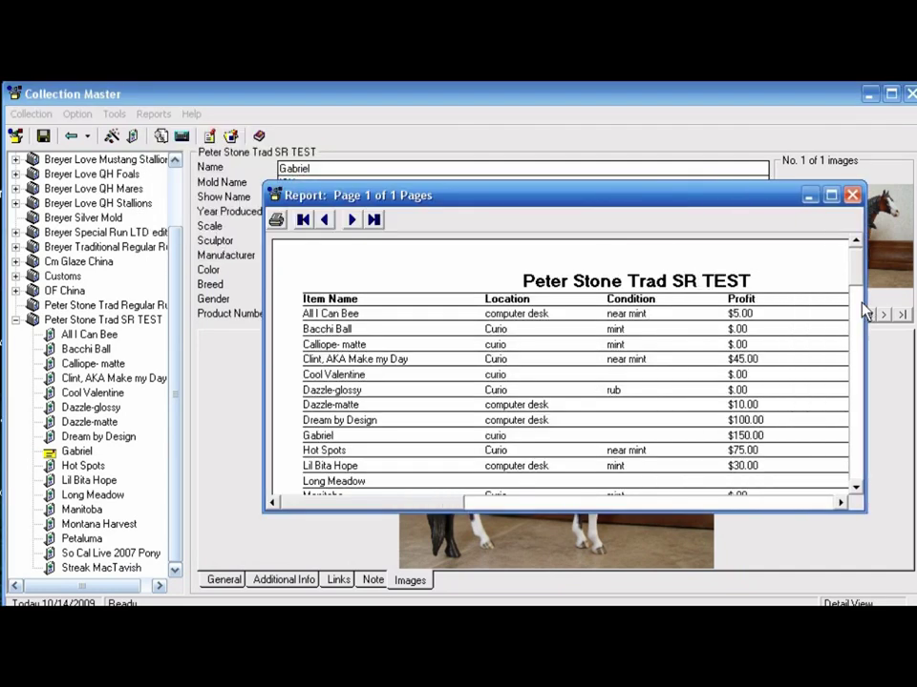
left_click_drag(642, 205, 545, 202)
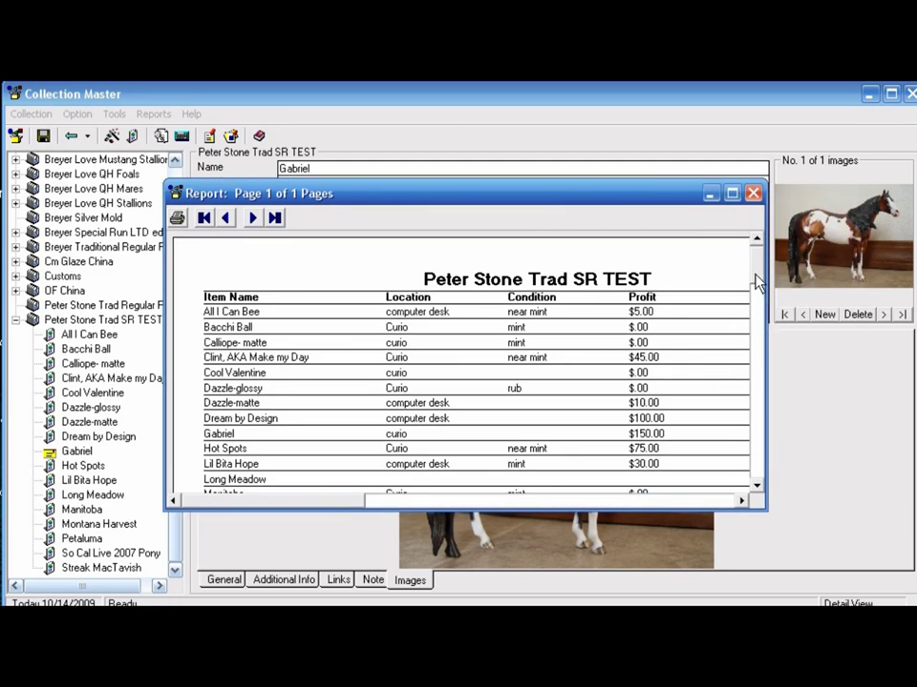
scroll(759, 291, "down", 2)
left_click_drag(759, 292, 772, 220)
left_click(753, 194)
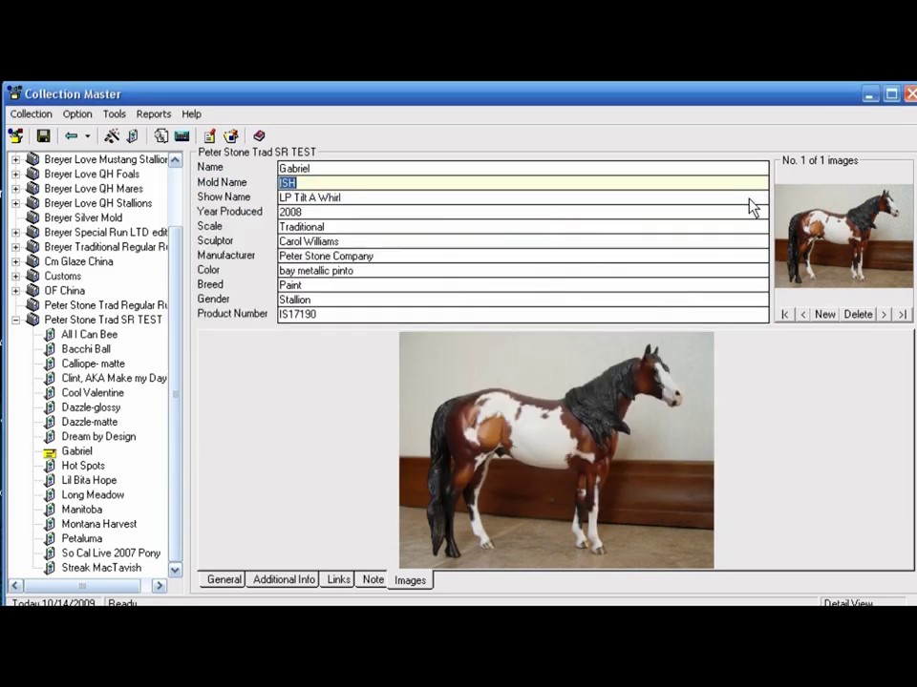
Cancel the Detail Report and preview the All Collections report: 16 collections, 147 items, $22,721
left_click(151, 113)
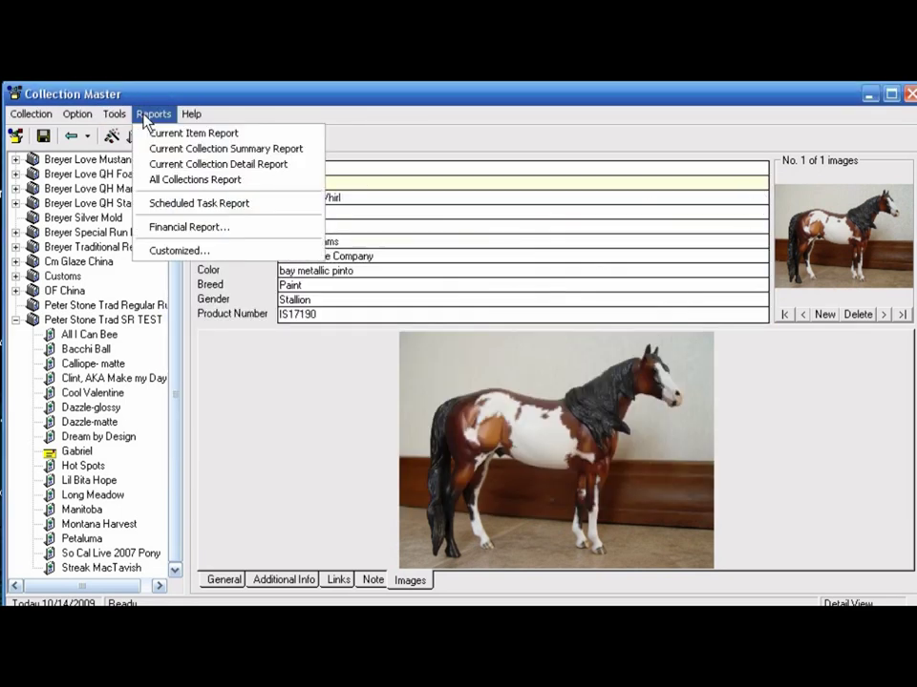
left_click(181, 164)
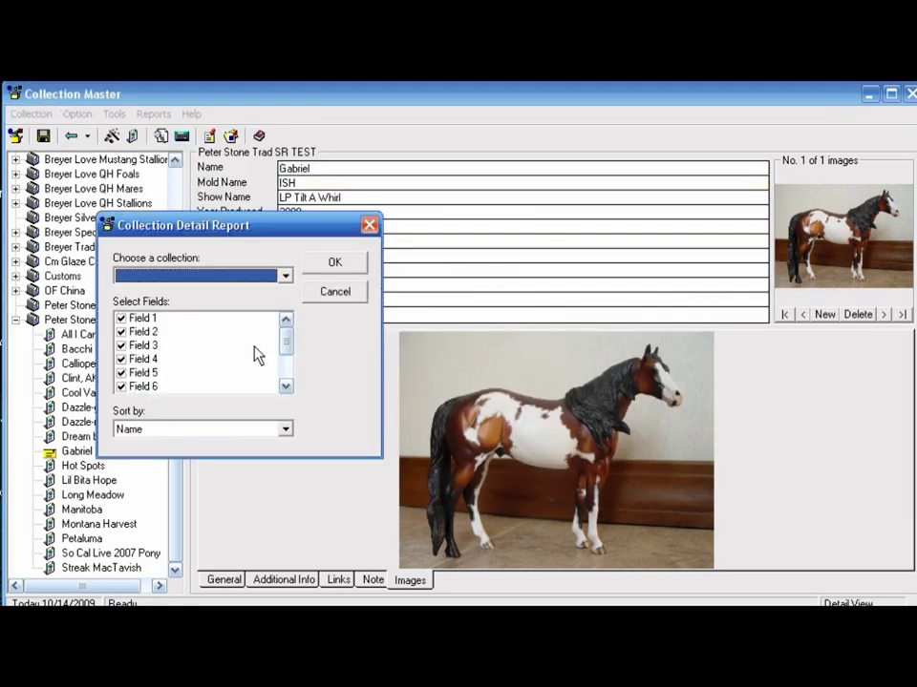
left_click(335, 293)
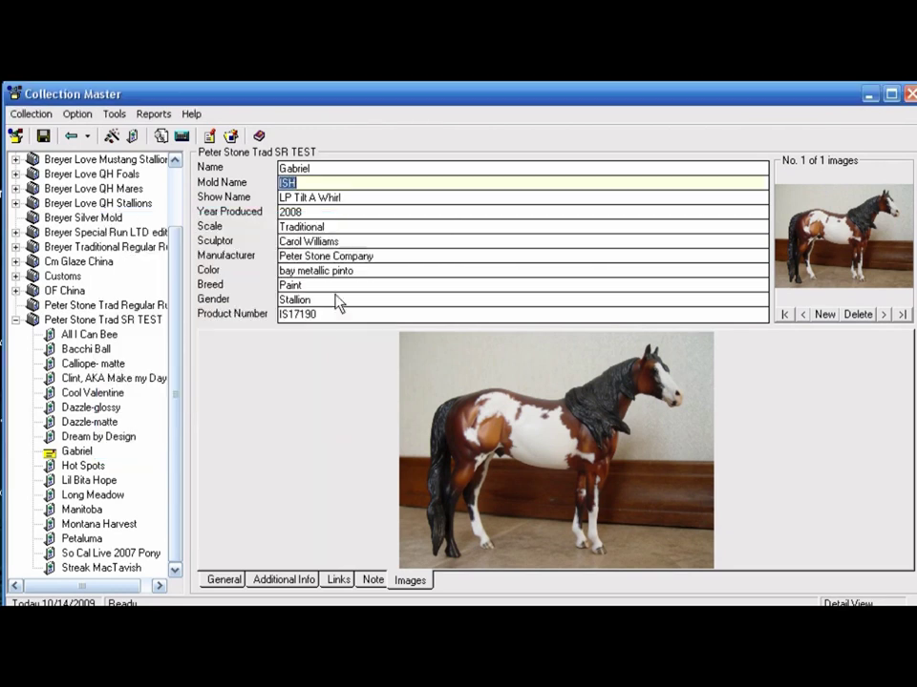
left_click(152, 115)
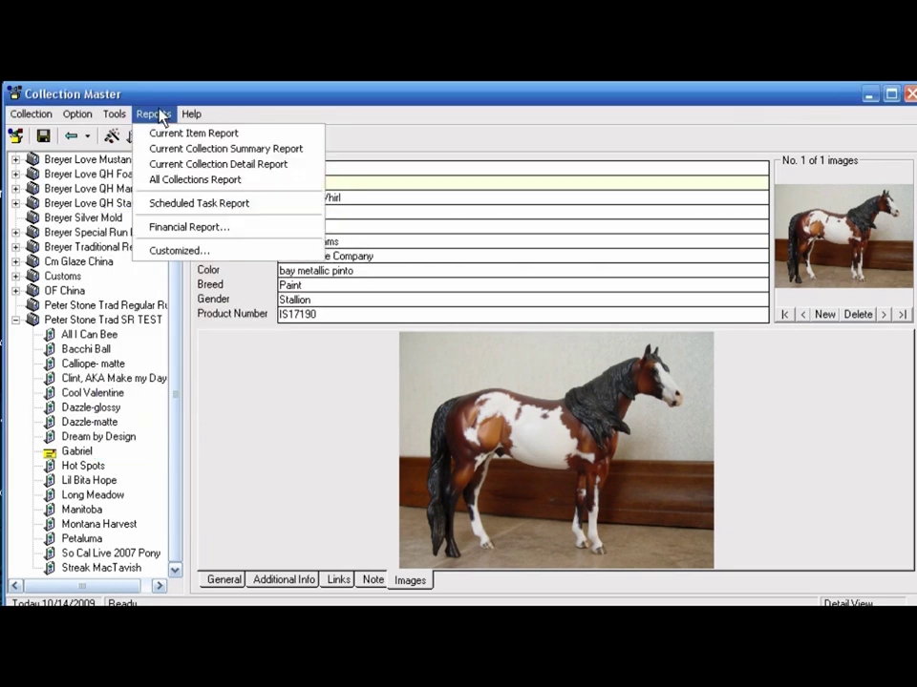
left_click(195, 179)
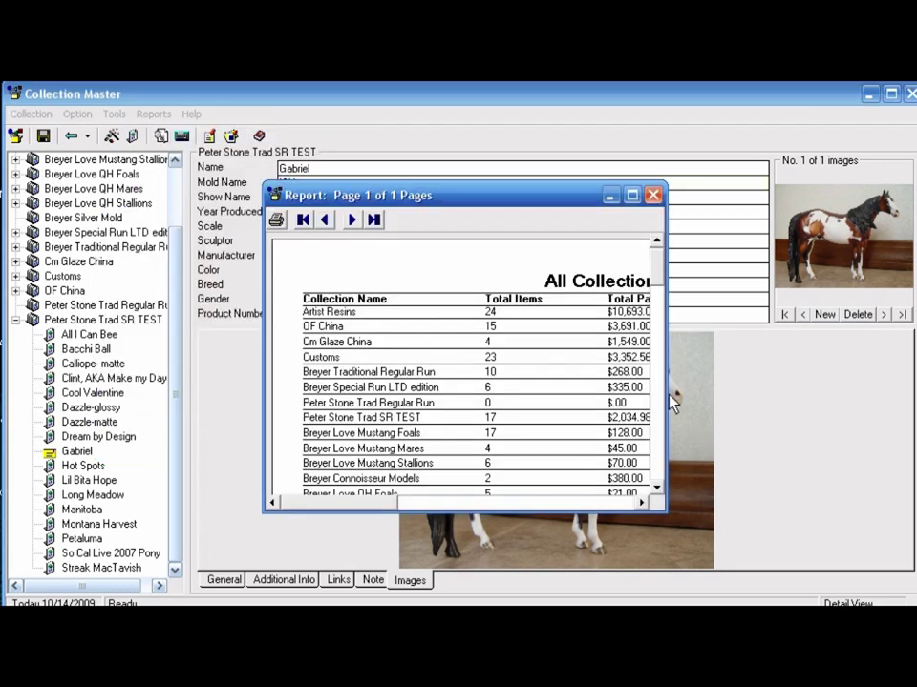
scroll(671, 401, "down", 3)
scroll(672, 372, "down", 4)
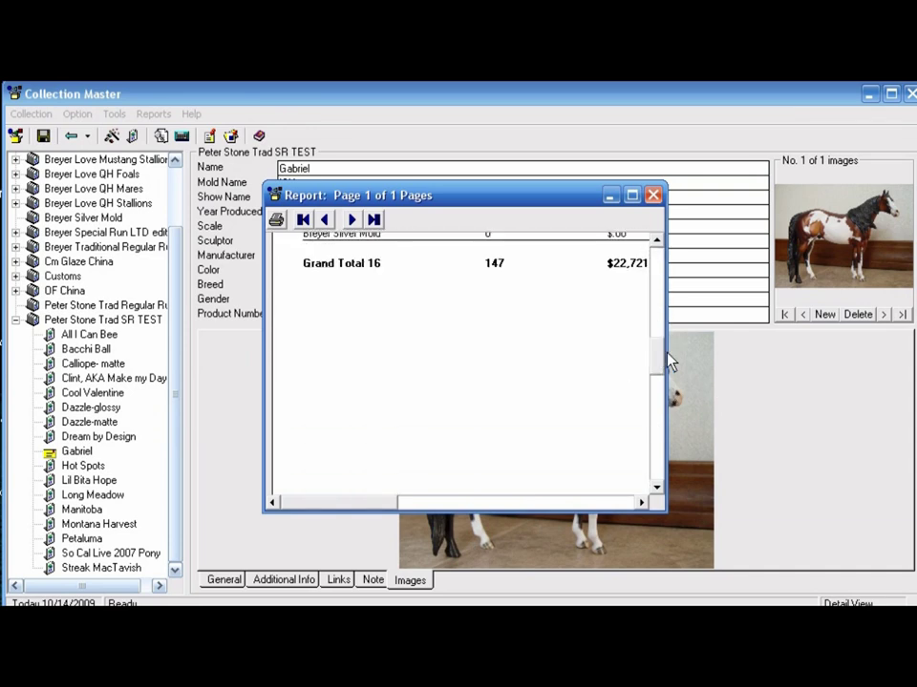
scroll(673, 355, "up", 6)
left_click(653, 195)
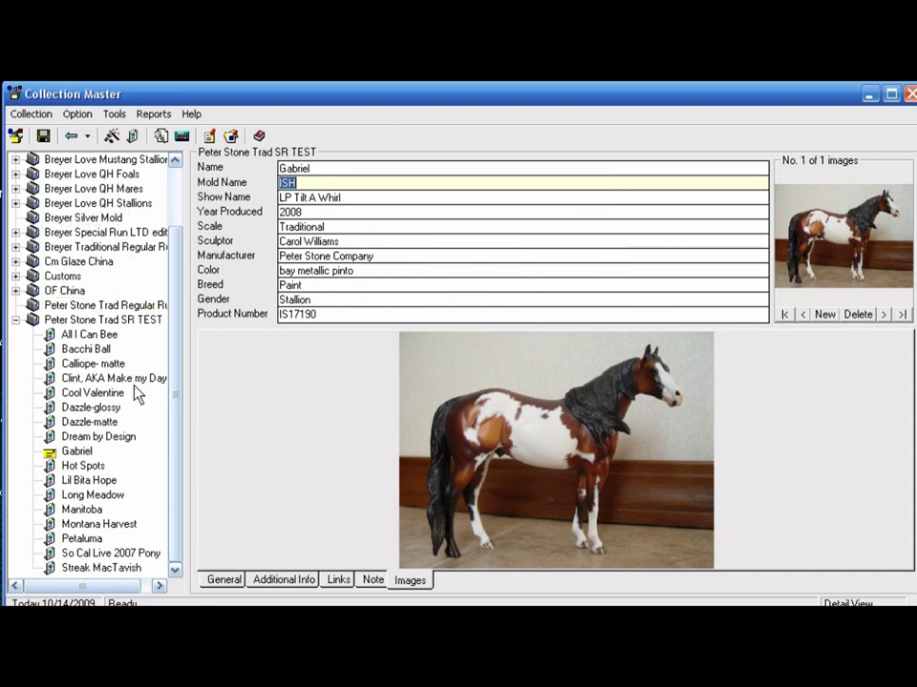
Collapse Peter Stone Trad SR TEST, expand OF China's Hagen Renaker Vintage group, and select Clydesdale
left_click_drag(179, 380, 177, 333)
left_click(15, 379)
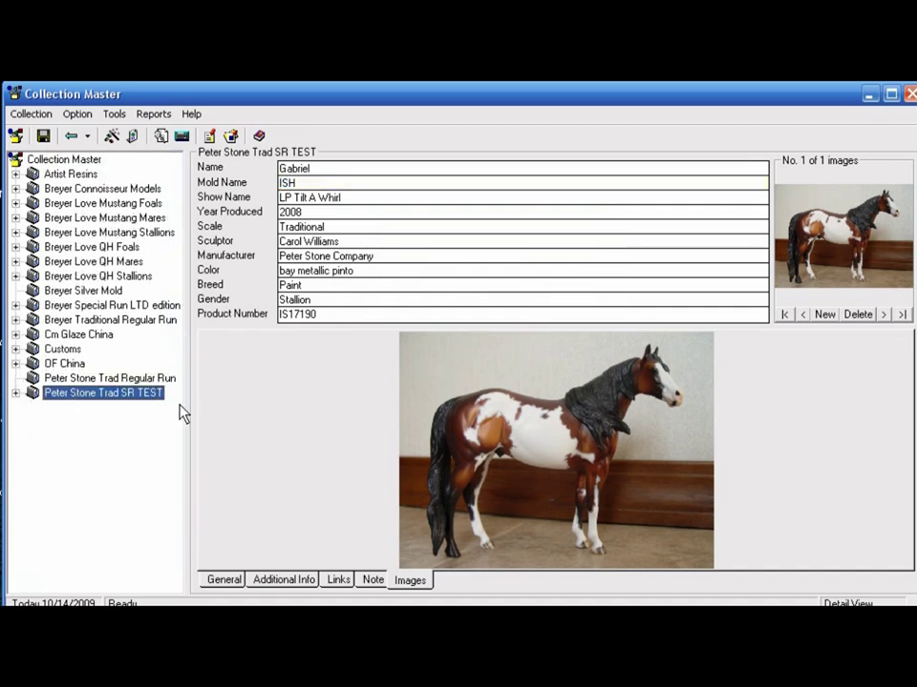
left_click(15, 335)
left_click(15, 335)
left_click(15, 364)
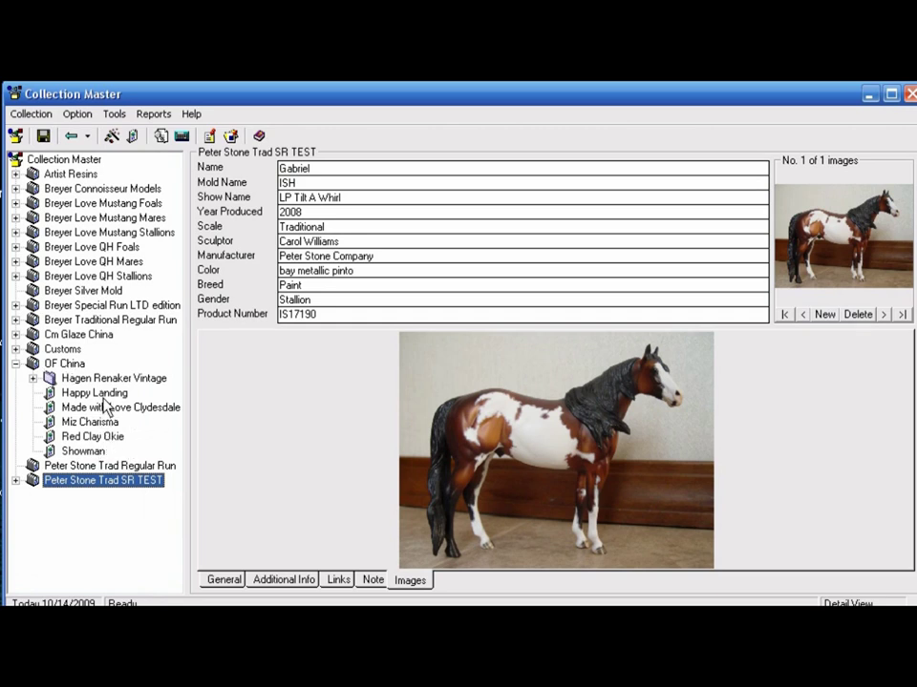
double_click(53, 380)
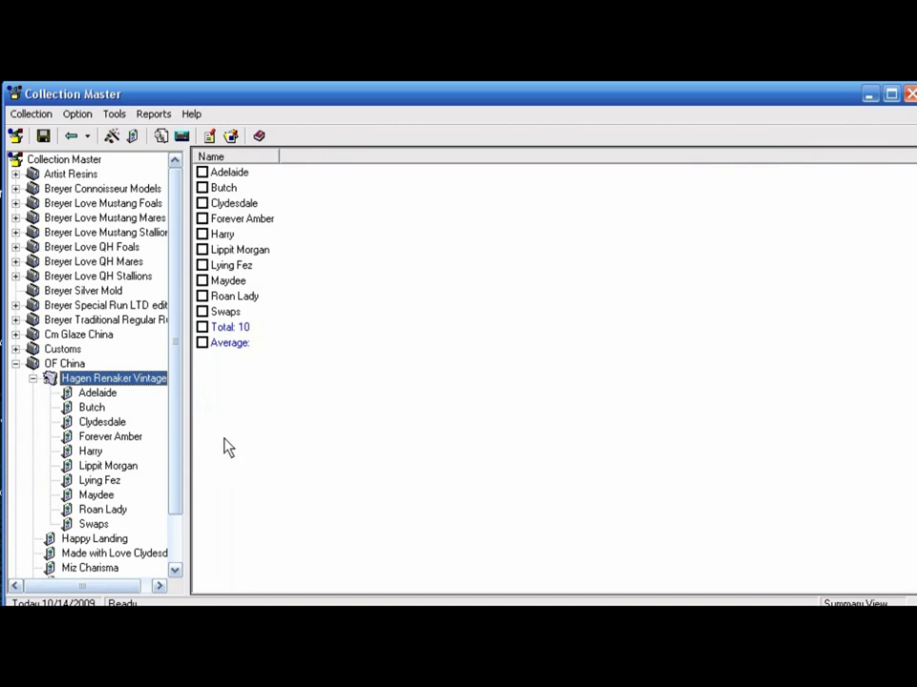
left_click_drag(181, 419, 178, 458)
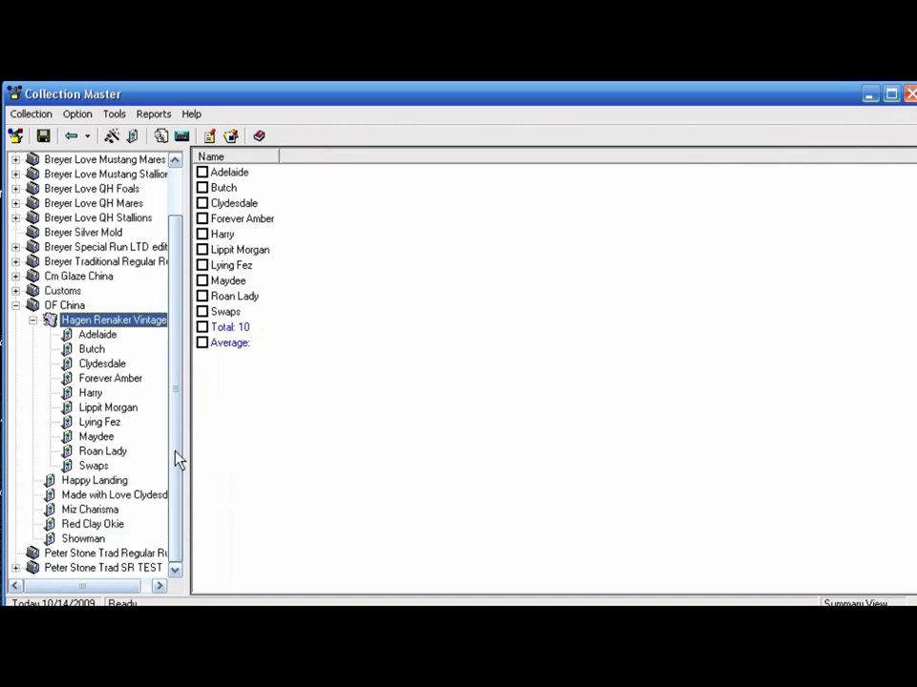
left_click(73, 365)
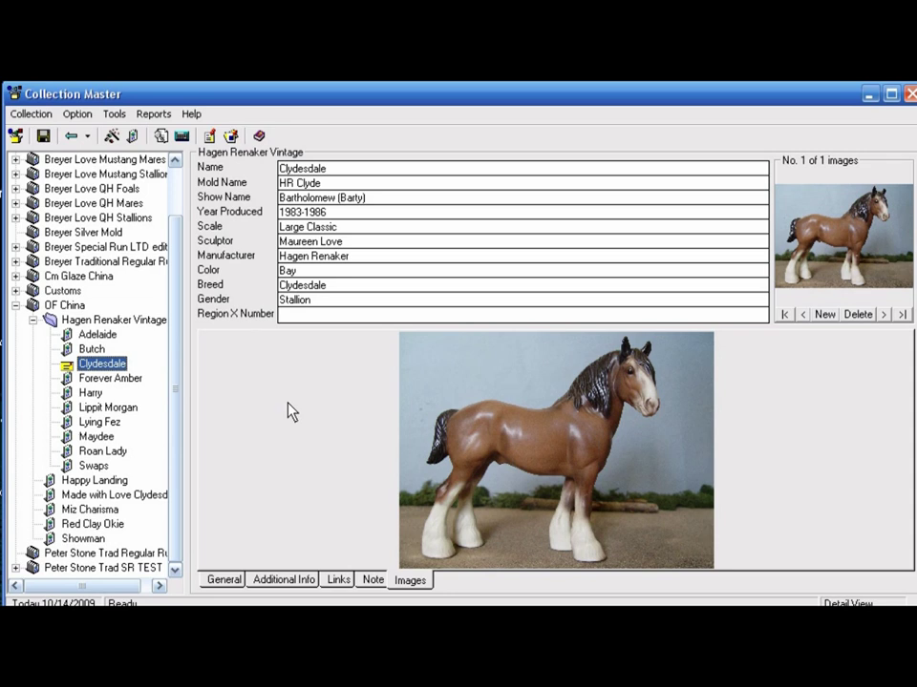
Show the Breyer Traditional Regular Run list of 10 models and collapse OF China
left_click(32, 320)
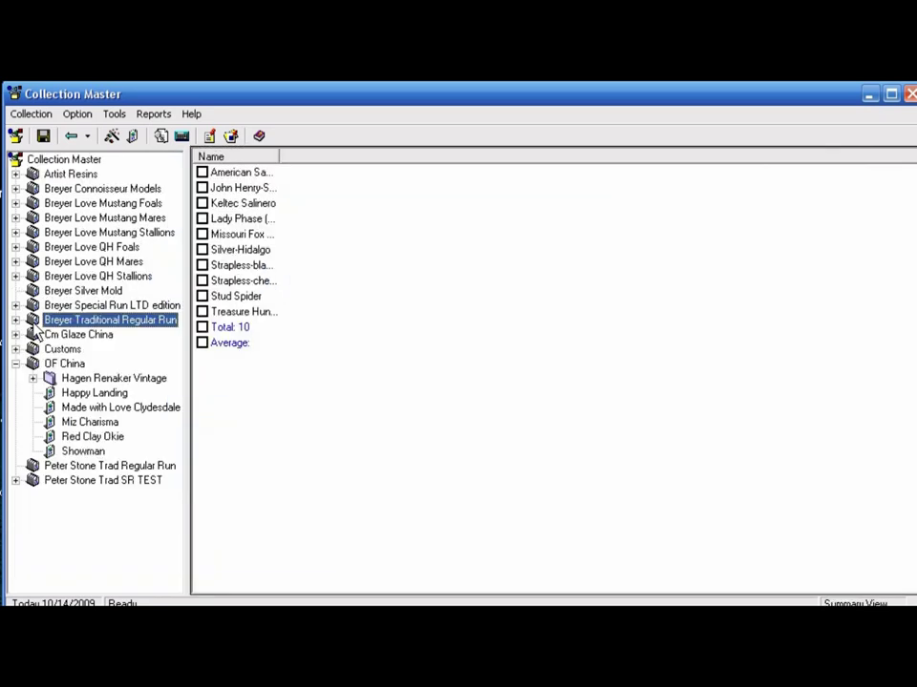
left_click(15, 364)
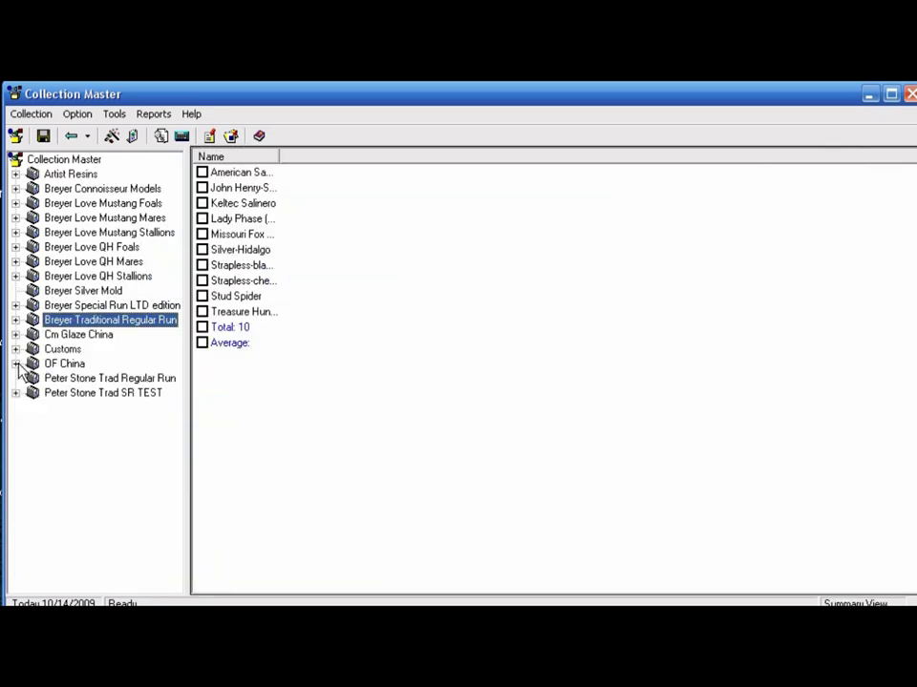